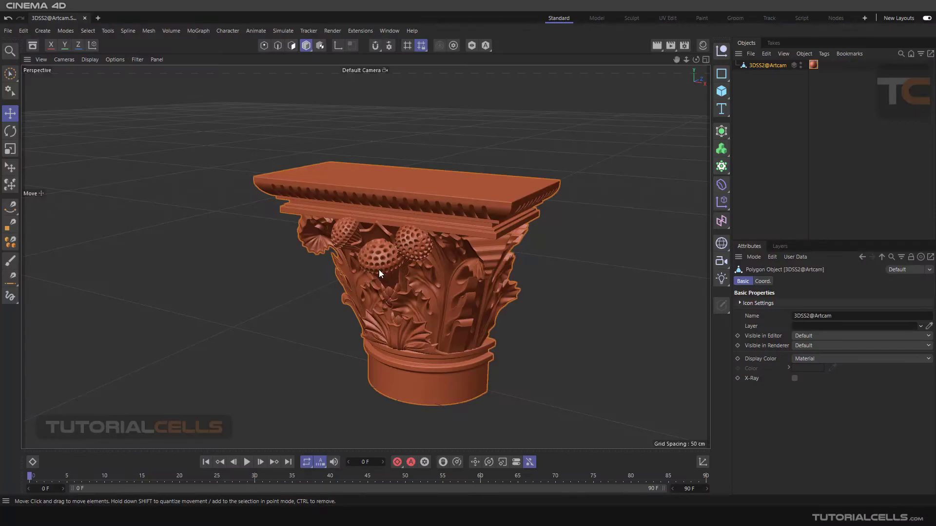
Orbit the view to inspect the capital from frontal, lower and three-quarter angles
{"action": "mouse_move", "coordinate": [379, 270]}
{"action": "left_mouse_down", "text": "alt"}
{"action": "mouse_move", "coordinate": [379, 253]}
{"action": "mouse_move", "coordinate": [406, 279]}
{"action": "mouse_move", "coordinate": [402, 261]}
{"action": "left_mouse_up", "text": "alt"}
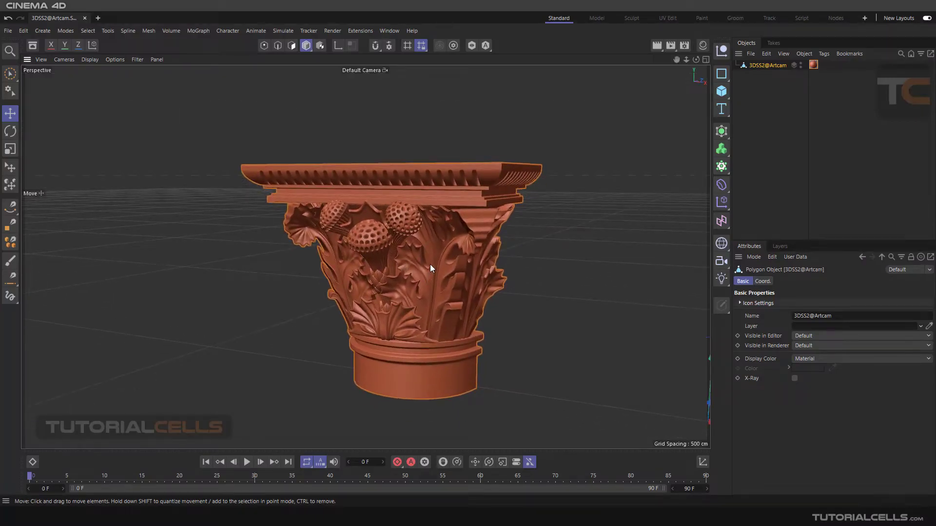
{"action": "left_click_drag", "start_coordinate": [445, 258], "coordinate": [432, 261], "text": "alt"}
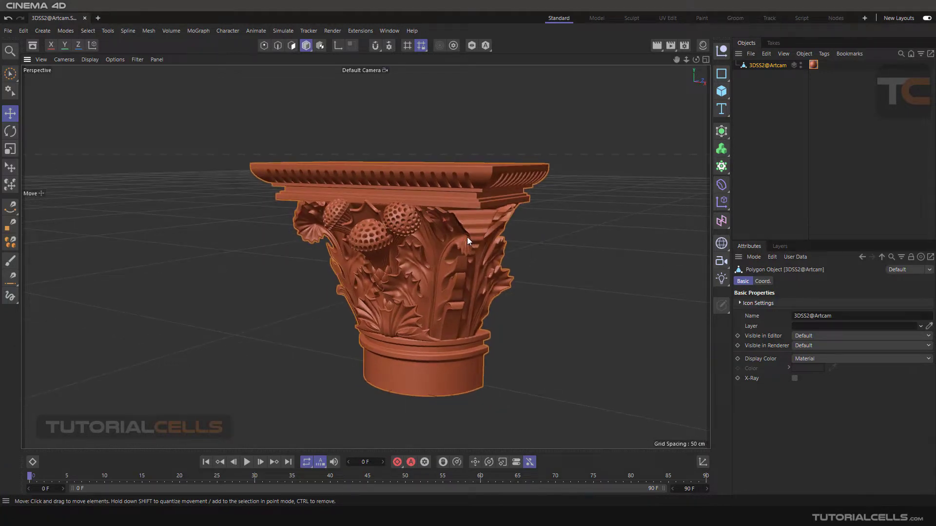
{"action": "mouse_move", "coordinate": [468, 236]}
{"action": "left_mouse_down", "text": "alt"}
{"action": "mouse_move", "coordinate": [371, 204]}
{"action": "mouse_move", "coordinate": [404, 232]}
{"action": "mouse_move", "coordinate": [462, 233]}
{"action": "left_mouse_up", "text": "alt"}
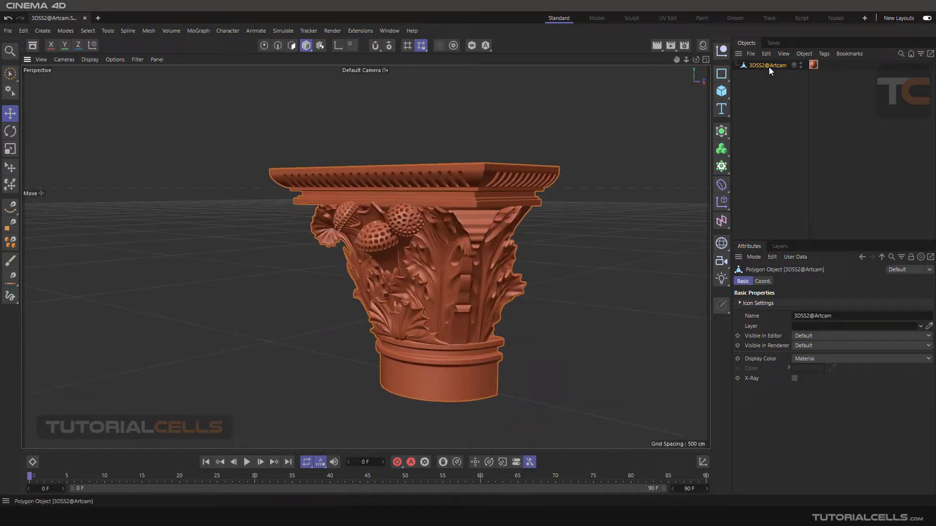
{"action": "scroll", "coordinate": [380, 241], "scroll_direction": "up", "scroll_amount": 5}
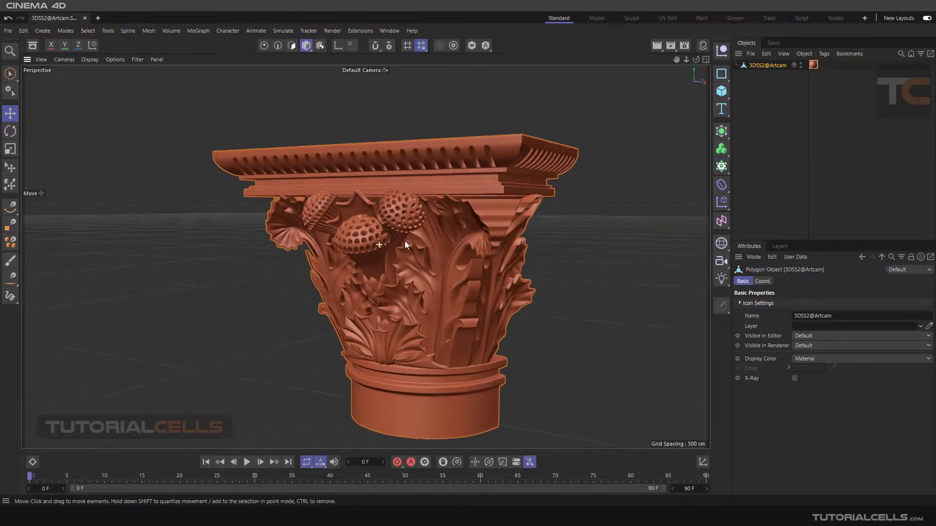
{"action": "left_click_drag", "start_coordinate": [405, 242], "coordinate": [367, 243], "text": "alt"}
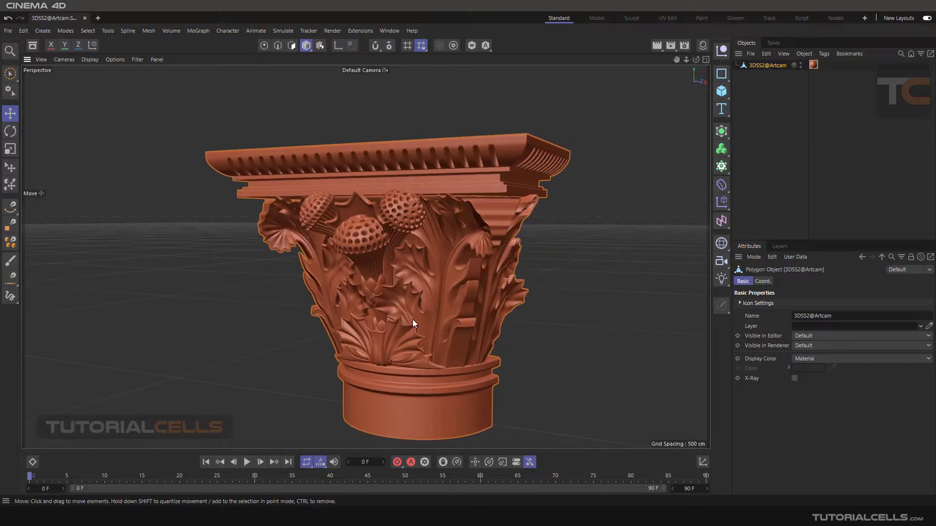
{"action": "mouse_move", "coordinate": [329, 257]}
{"action": "left_mouse_down", "text": "alt"}
{"action": "mouse_move", "coordinate": [439, 221]}
{"action": "mouse_move", "coordinate": [370, 242]}
{"action": "left_mouse_up", "text": "alt"}
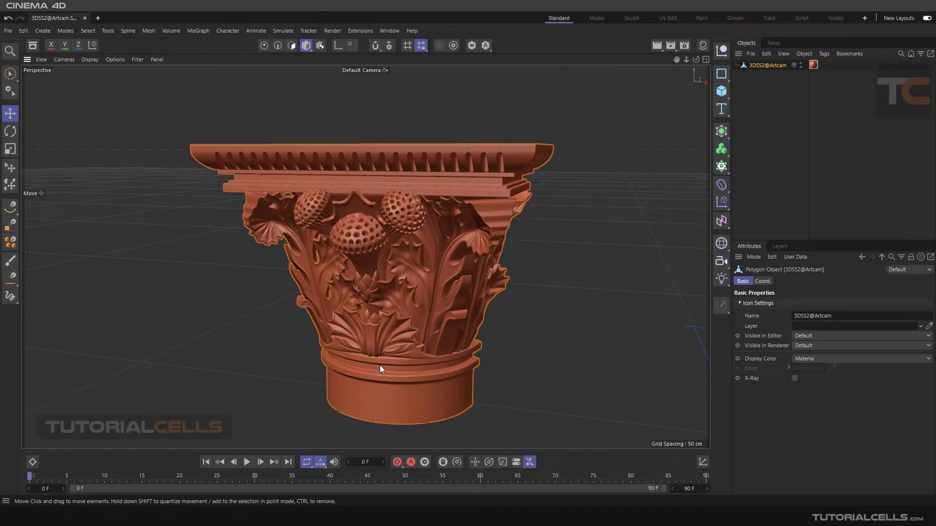
{"action": "mouse_move", "coordinate": [453, 319]}
{"action": "left_mouse_down", "text": "alt"}
{"action": "mouse_move", "coordinate": [466, 260]}
{"action": "mouse_move", "coordinate": [231, 269]}
{"action": "mouse_move", "coordinate": [208, 289]}
{"action": "mouse_move", "coordinate": [254, 244]}
{"action": "left_mouse_up", "text": "alt"}
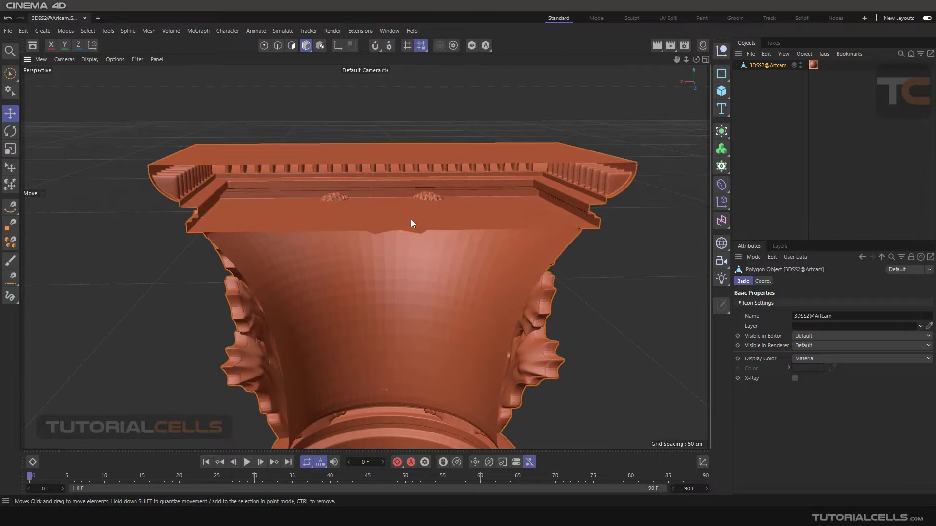
{"action": "mouse_move", "coordinate": [411, 222]}
{"action": "left_mouse_down", "text": "alt"}
{"action": "mouse_move", "coordinate": [362, 271]}
{"action": "mouse_move", "coordinate": [583, 260]}
{"action": "mouse_move", "coordinate": [396, 281]}
{"action": "mouse_move", "coordinate": [495, 267]}
{"action": "mouse_move", "coordinate": [482, 254]}
{"action": "mouse_move", "coordinate": [511, 279]}
{"action": "mouse_move", "coordinate": [440, 231]}
{"action": "mouse_move", "coordinate": [450, 255]}
{"action": "mouse_move", "coordinate": [444, 260]}
{"action": "left_mouse_up", "text": "alt"}
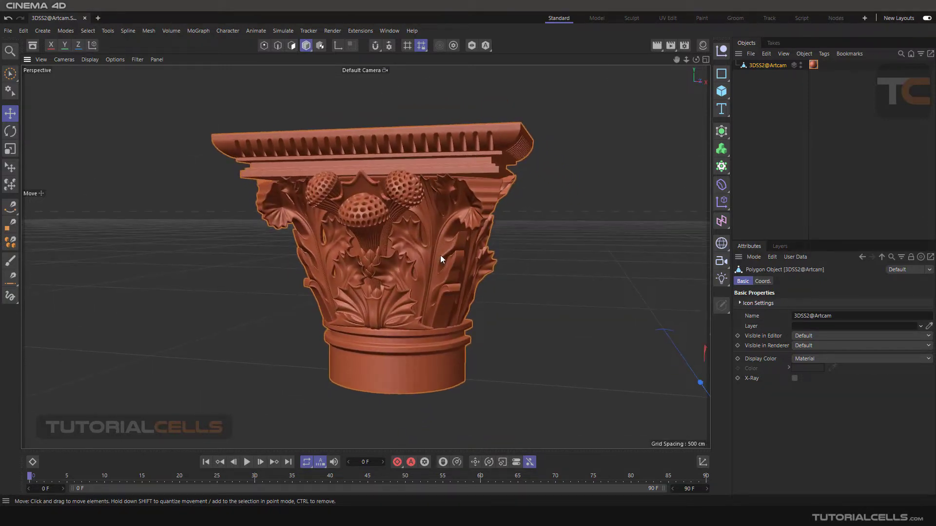
Switch to Polygons mode and zoom in close on the carved foliage mesh
{"action": "left_click", "coordinate": [88, 29]}
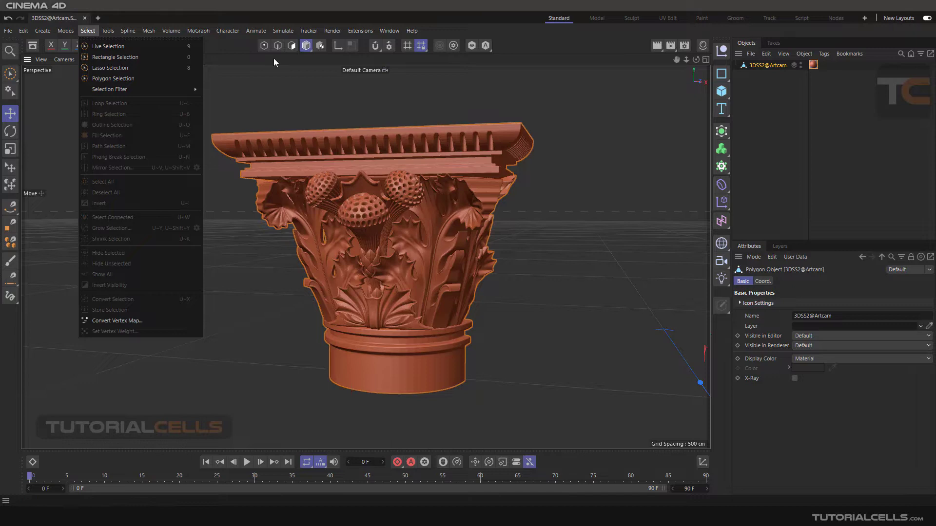
{"action": "left_click", "coordinate": [288, 48]}
{"action": "left_click", "coordinate": [264, 45]}
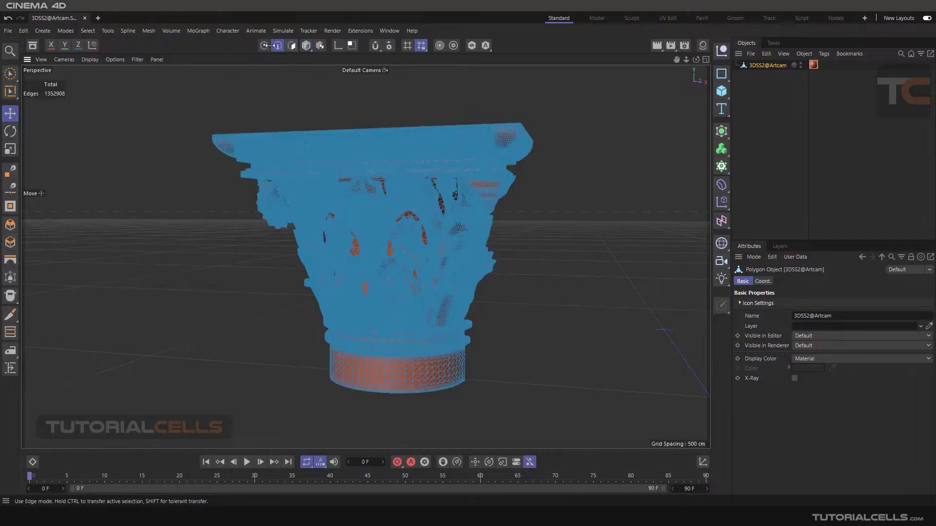
{"action": "left_click", "coordinate": [295, 45]}
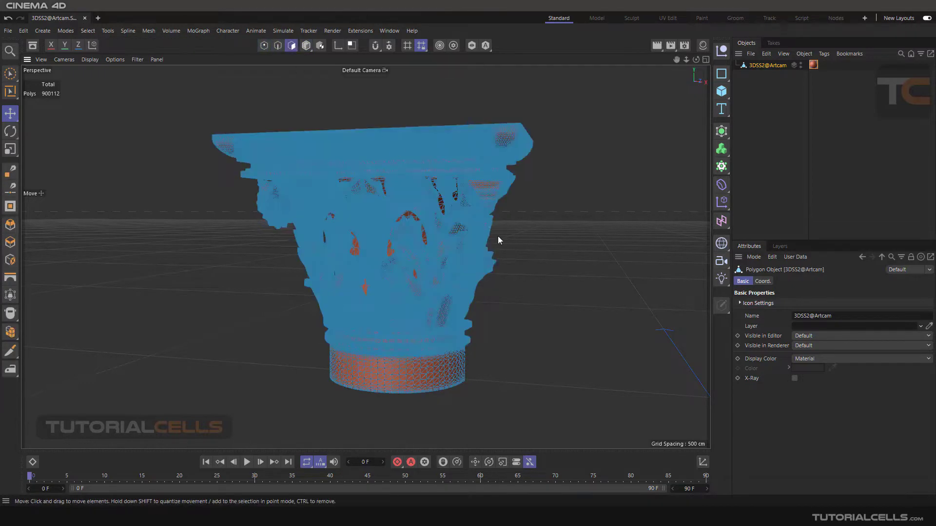
{"action": "scroll", "coordinate": [498, 236], "scroll_direction": "up", "scroll_amount": 2}
{"action": "scroll", "coordinate": [469, 209], "scroll_direction": "up", "scroll_amount": 2}
{"action": "scroll", "coordinate": [440, 203], "scroll_direction": "up", "scroll_amount": 1}
{"action": "scroll", "coordinate": [418, 199], "scroll_direction": "up", "scroll_amount": 2}
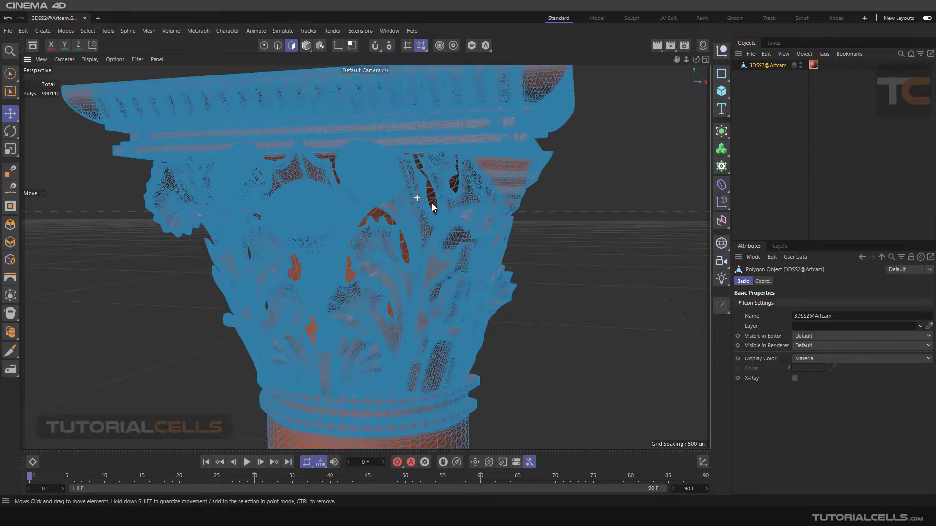
{"action": "scroll", "coordinate": [424, 199], "scroll_direction": "up", "scroll_amount": 3}
{"action": "scroll", "coordinate": [429, 205], "scroll_direction": "up", "scroll_amount": 2}
{"action": "scroll", "coordinate": [422, 198], "scroll_direction": "up", "scroll_amount": 1}
{"action": "scroll", "coordinate": [423, 190], "scroll_direction": "up", "scroll_amount": 1}
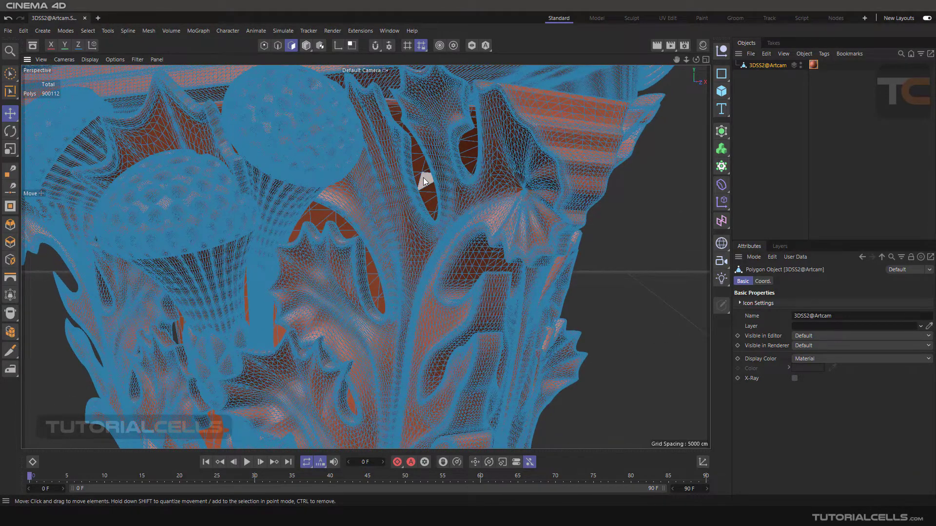
Pick one base polygon and use Select Connected to grab all 7808 base polygons
{"action": "left_click", "coordinate": [423, 179]}
{"action": "scroll", "coordinate": [423, 182], "scroll_direction": "down", "scroll_amount": 3}
{"action": "scroll", "coordinate": [416, 200], "scroll_direction": "down", "scroll_amount": 2}
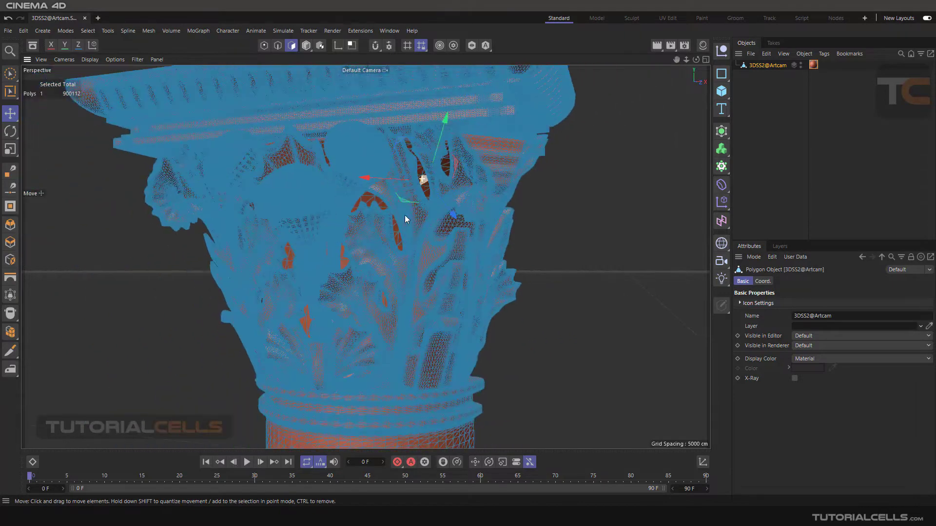
{"action": "scroll", "coordinate": [398, 243], "scroll_direction": "down", "scroll_amount": 2}
{"action": "scroll", "coordinate": [391, 278], "scroll_direction": "down", "scroll_amount": 1}
{"action": "middle_click_drag", "start_coordinate": [391, 280], "coordinate": [421, 284], "text": "alt"}
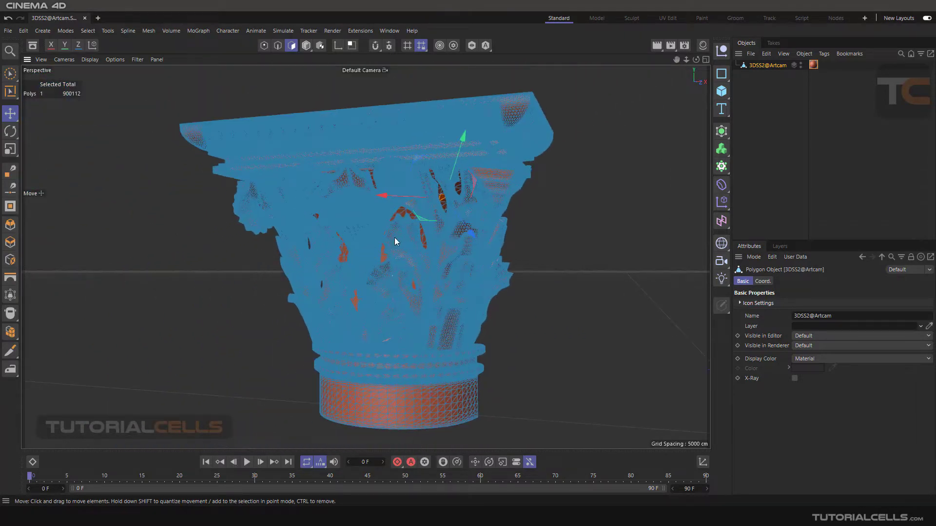
{"action": "scroll", "coordinate": [424, 166], "scroll_direction": "up", "scroll_amount": 1}
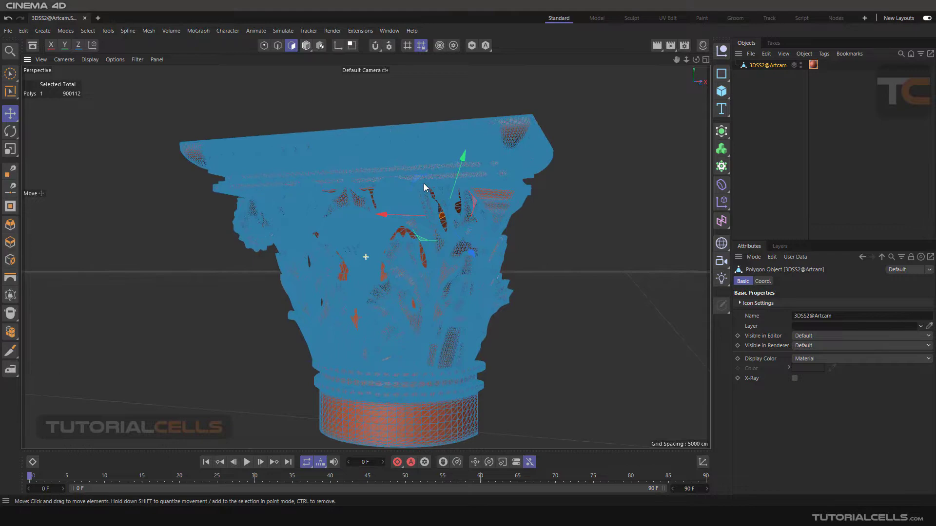
{"action": "scroll", "coordinate": [433, 210], "scroll_direction": "up", "scroll_amount": 3}
{"action": "mouse_move", "coordinate": [364, 220]}
{"action": "left_mouse_down", "text": "alt"}
{"action": "mouse_move", "coordinate": [437, 221]}
{"action": "mouse_move", "coordinate": [449, 247]}
{"action": "mouse_move", "coordinate": [429, 202]}
{"action": "mouse_move", "coordinate": [443, 224]}
{"action": "left_mouse_up", "text": "alt"}
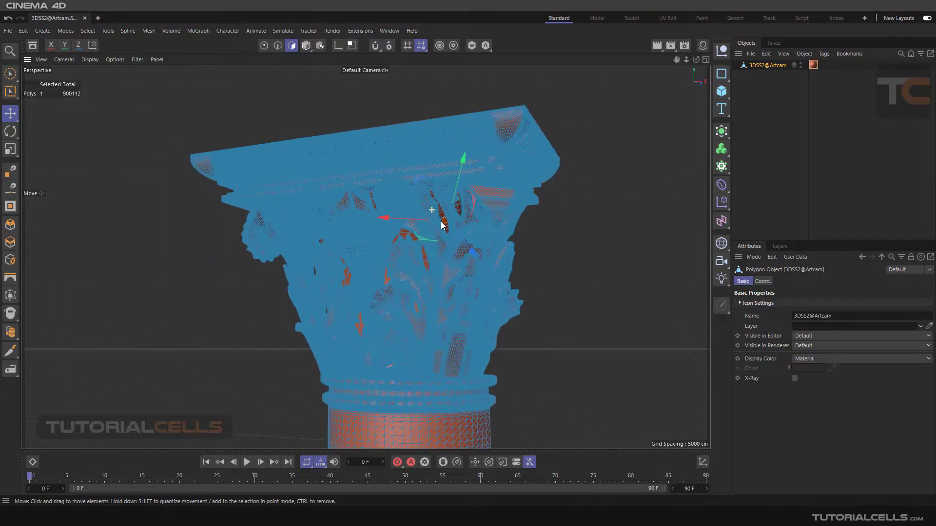
{"action": "left_click", "coordinate": [83, 32]}
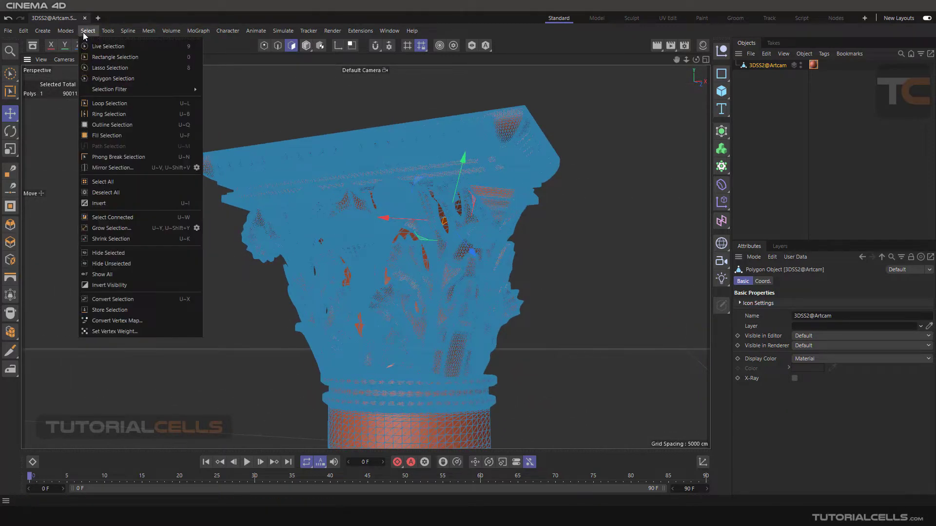
{"action": "left_click", "coordinate": [125, 219]}
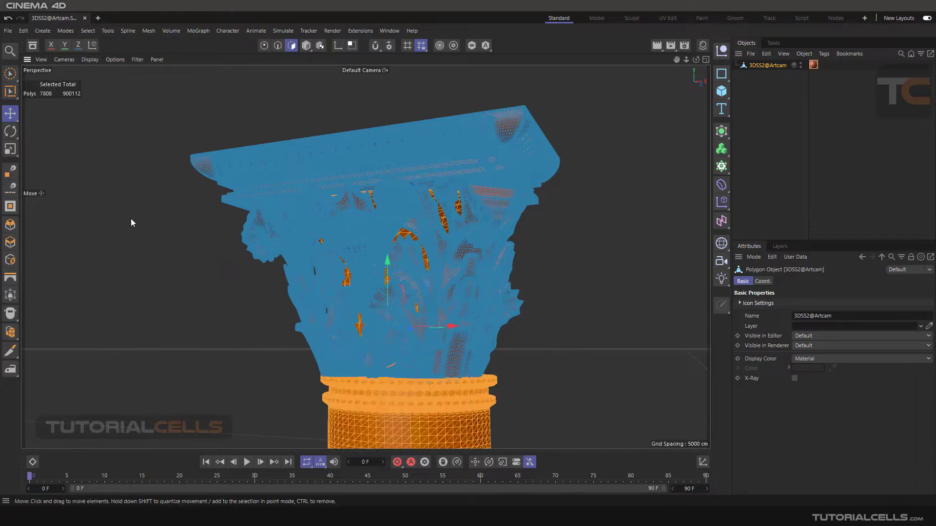
Pick a single polygon on the lower column base and hide the viewport grid
{"action": "mouse_move", "coordinate": [409, 281]}
{"action": "left_mouse_down", "text": "alt"}
{"action": "mouse_move", "coordinate": [296, 307]}
{"action": "mouse_move", "coordinate": [231, 311]}
{"action": "mouse_move", "coordinate": [406, 304]}
{"action": "mouse_move", "coordinate": [409, 262]}
{"action": "left_mouse_up", "text": "alt"}
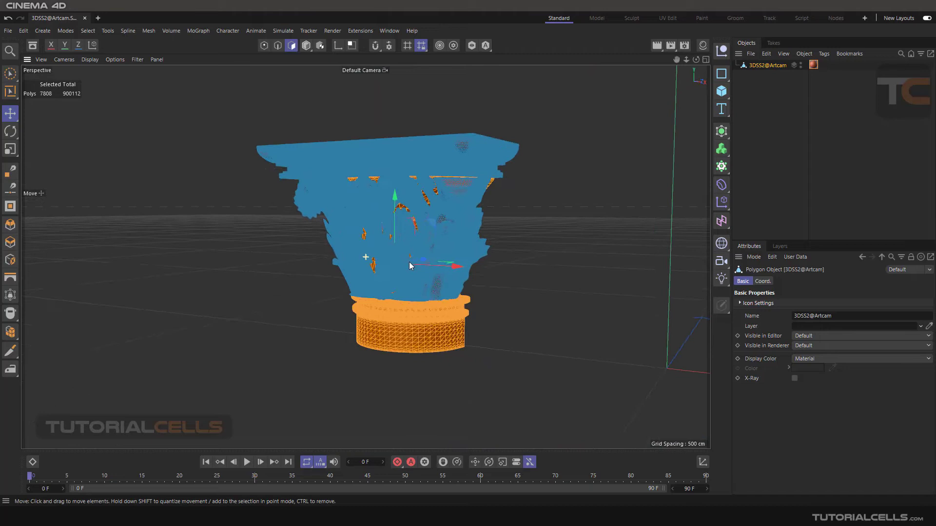
{"action": "mouse_move", "coordinate": [395, 201]}
{"action": "left_mouse_down"}
{"action": "mouse_move", "coordinate": [411, 339]}
{"action": "mouse_move", "coordinate": [484, 322]}
{"action": "mouse_move", "coordinate": [377, 290]}
{"action": "mouse_move", "coordinate": [454, 295]}
{"action": "mouse_move", "coordinate": [502, 310]}
{"action": "left_mouse_up"}
{"action": "left_click", "coordinate": [516, 307]}
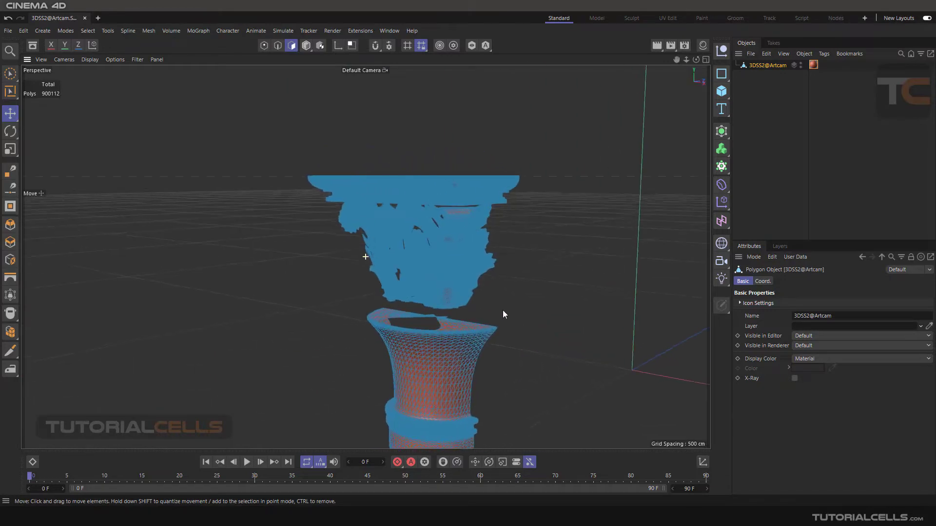
{"action": "middle_click_drag", "start_coordinate": [561, 238], "coordinate": [562, 158], "text": "alt"}
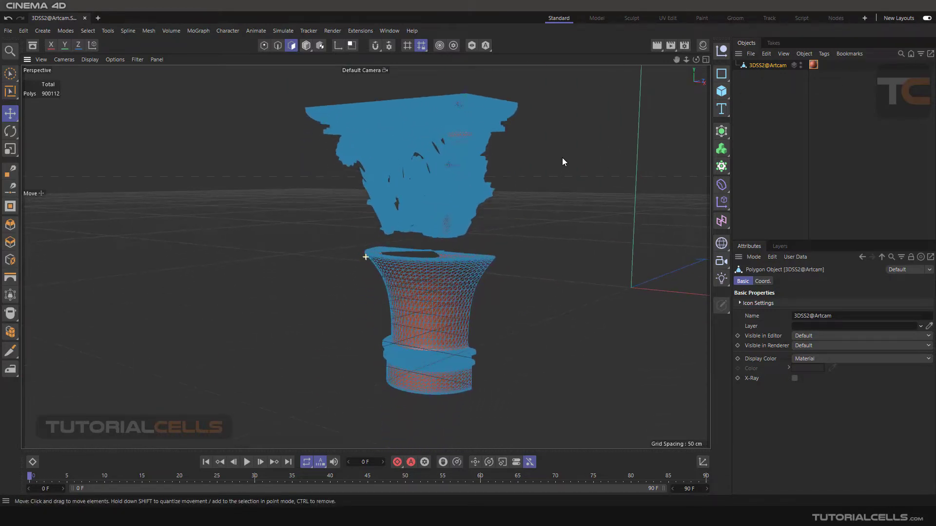
{"action": "left_click", "coordinate": [421, 288]}
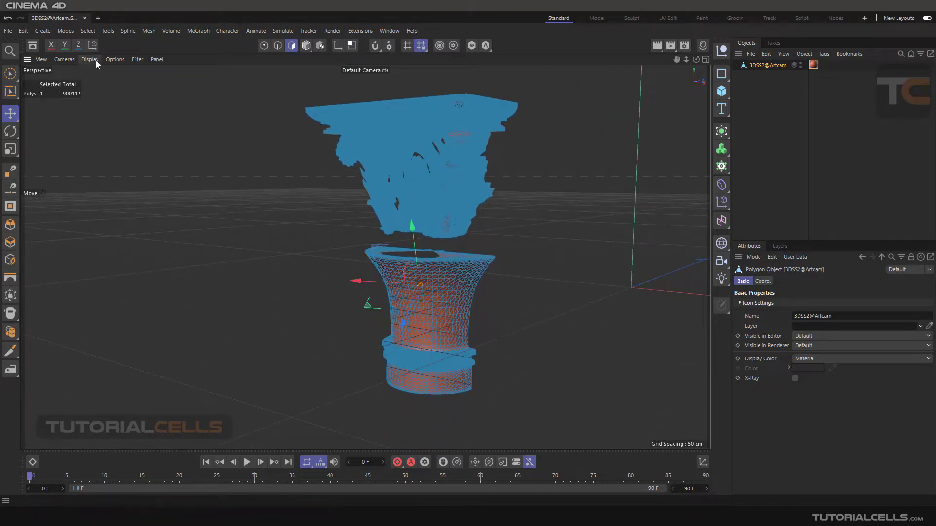
{"action": "left_click", "coordinate": [137, 59]}
{"action": "left_click", "coordinate": [150, 115]}
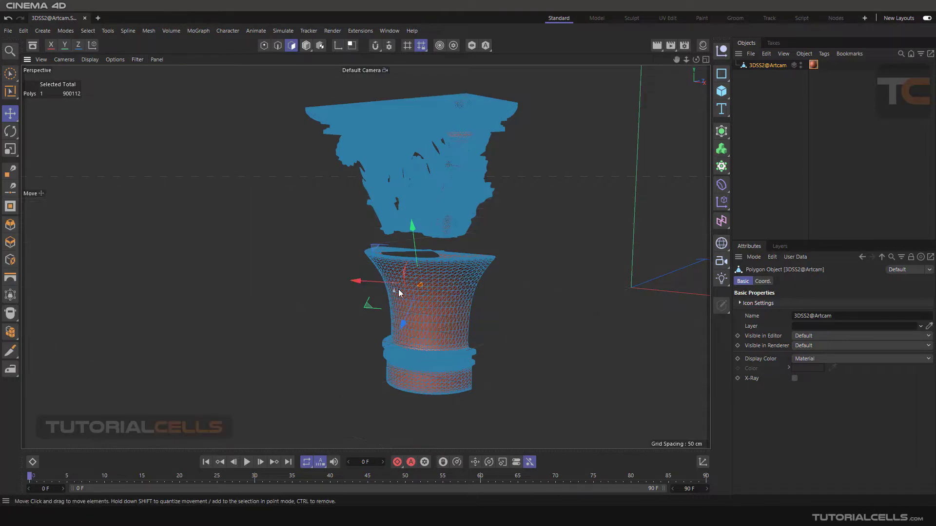
{"action": "left_click_drag", "start_coordinate": [398, 290], "coordinate": [431, 277], "text": "alt"}
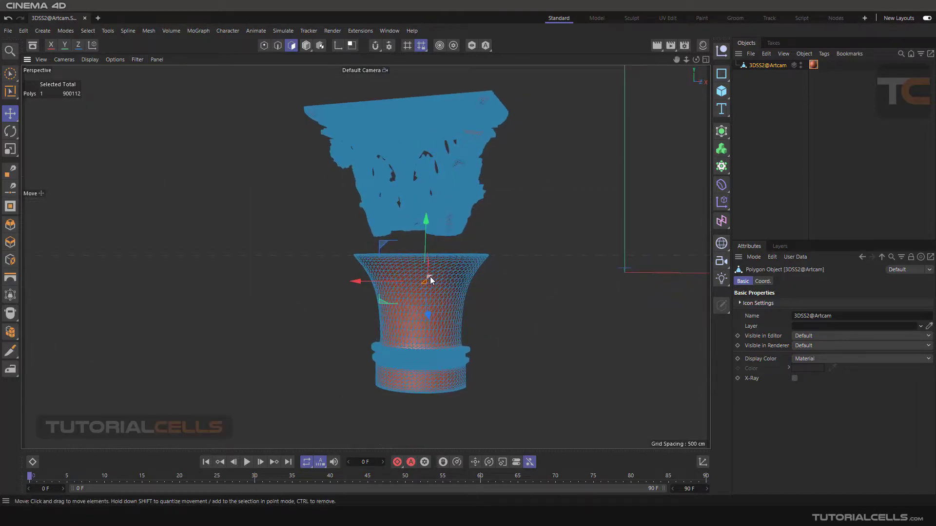
{"action": "left_click", "coordinate": [88, 31]}
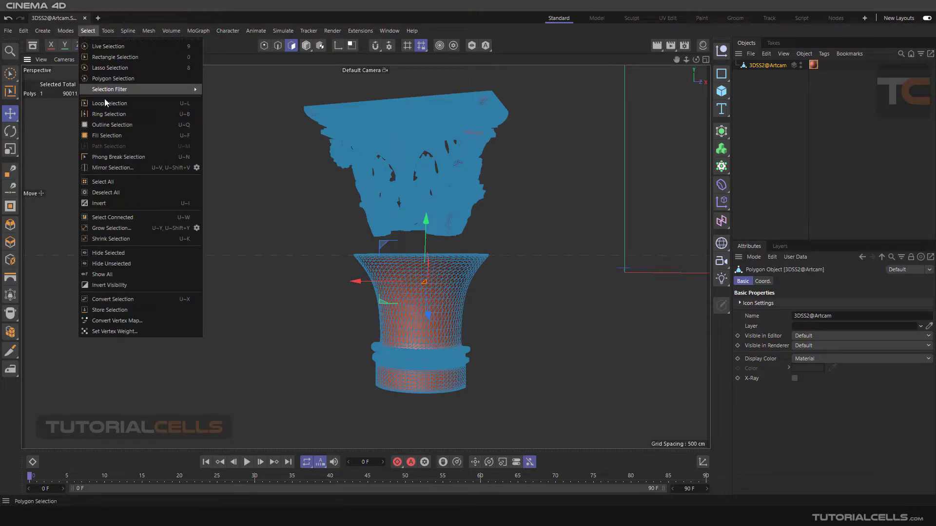
{"action": "left_click", "coordinate": [130, 217]}
{"action": "middle_click_drag", "start_coordinate": [527, 257], "coordinate": [496, 249]}
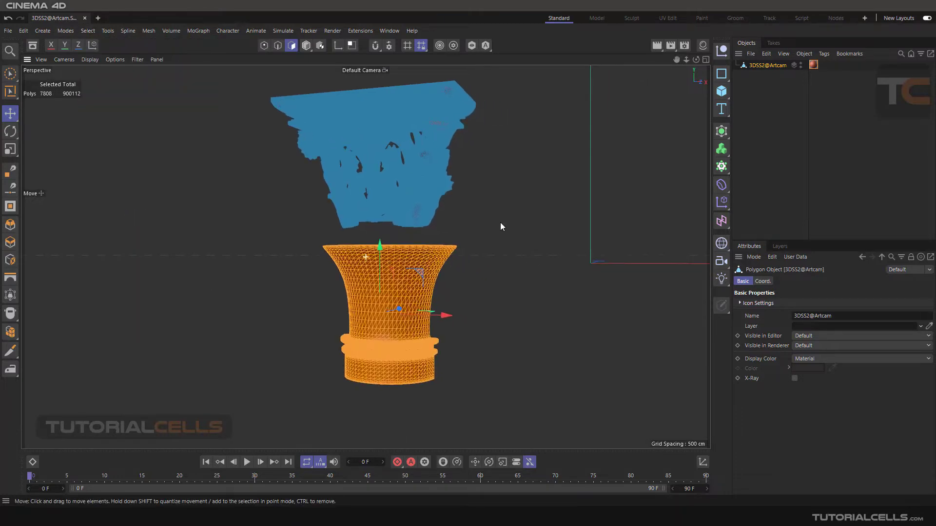
{"action": "right_click", "coordinate": [516, 151]}
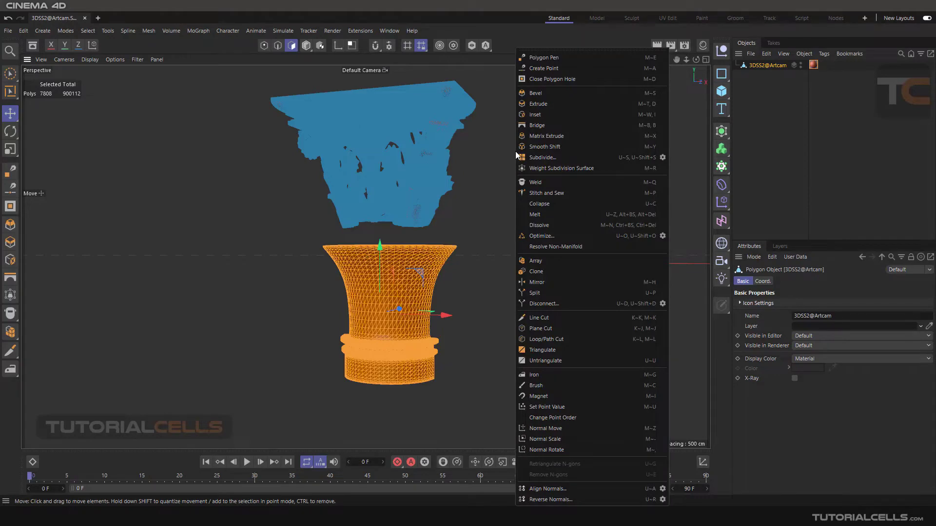
{"action": "left_click", "coordinate": [531, 295]}
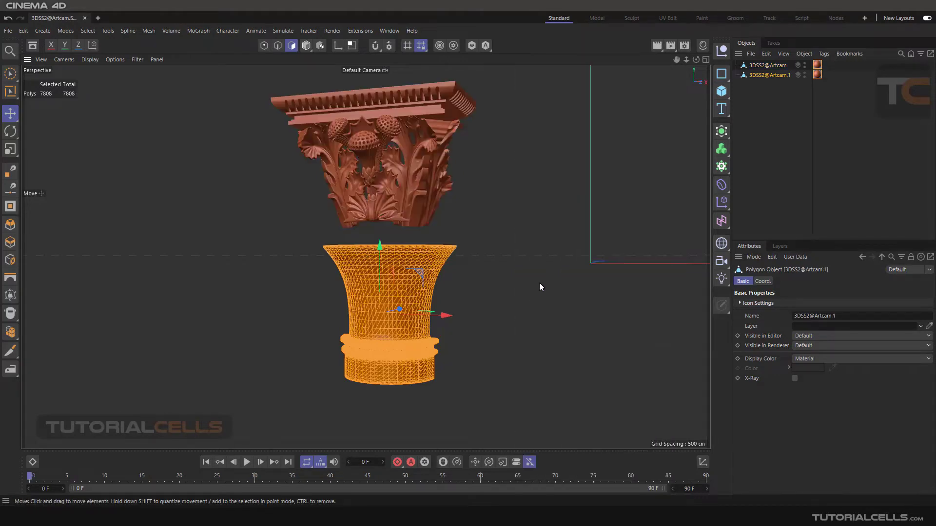
{"action": "left_click", "coordinate": [768, 65]}
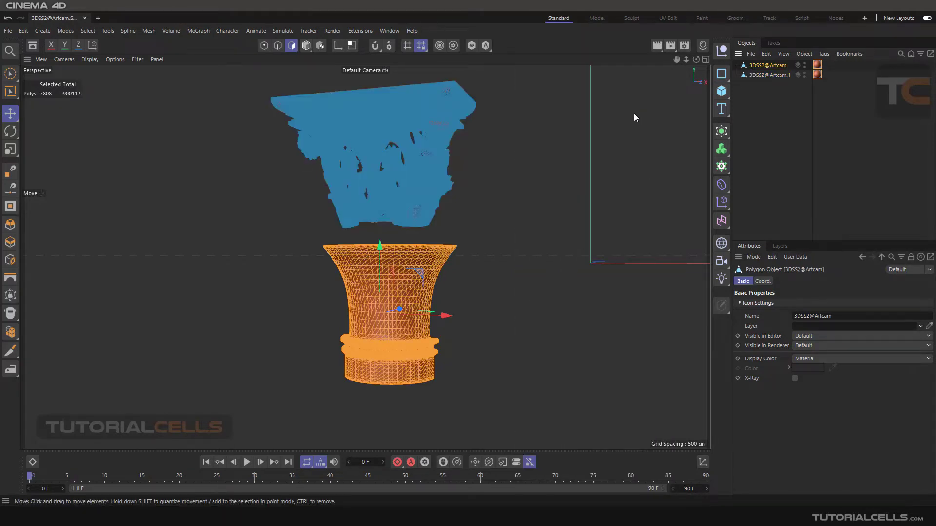
{"action": "left_click", "coordinate": [761, 76]}
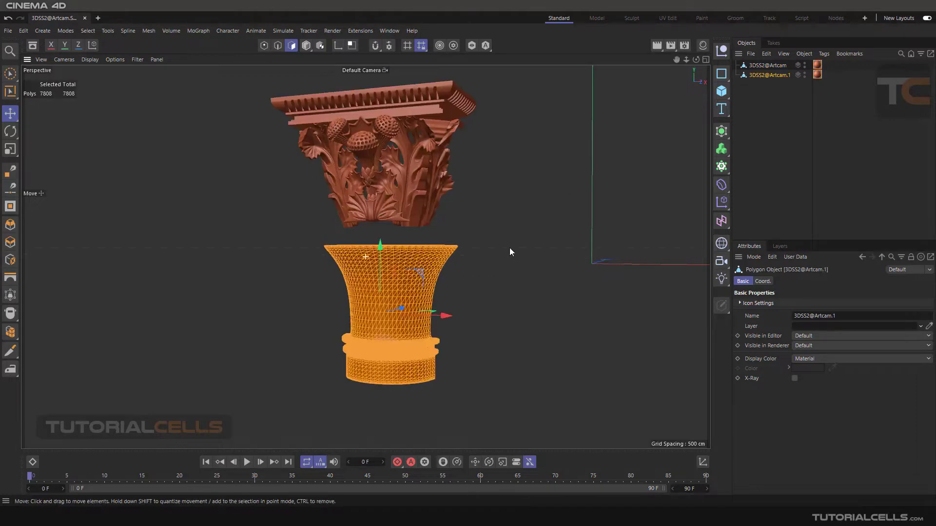
Reselect the original 3DSS2@Artcam capital and zoom in on its top slab
{"action": "left_click", "coordinate": [756, 65]}
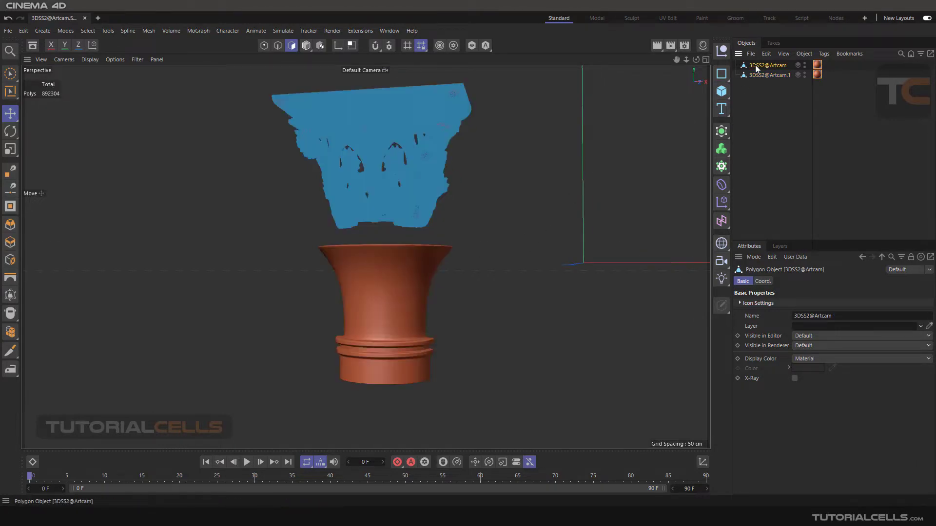
{"action": "scroll", "coordinate": [491, 209], "scroll_direction": "up", "scroll_amount": 2}
{"action": "scroll", "coordinate": [415, 206], "scroll_direction": "up", "scroll_amount": 2}
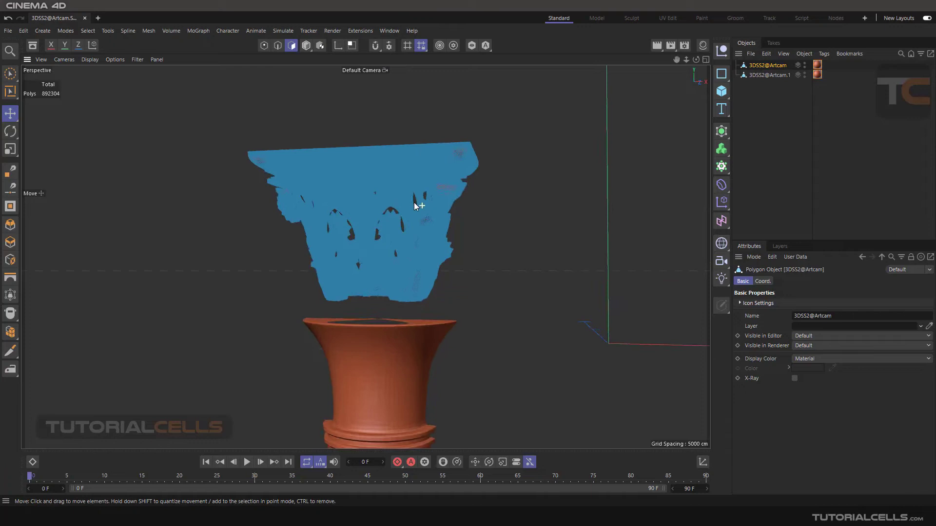
{"action": "left_click_drag", "start_coordinate": [371, 289], "coordinate": [395, 172], "text": "alt"}
{"action": "scroll", "coordinate": [442, 135], "scroll_direction": "up", "scroll_amount": 2}
{"action": "scroll", "coordinate": [462, 142], "scroll_direction": "up", "scroll_amount": 2}
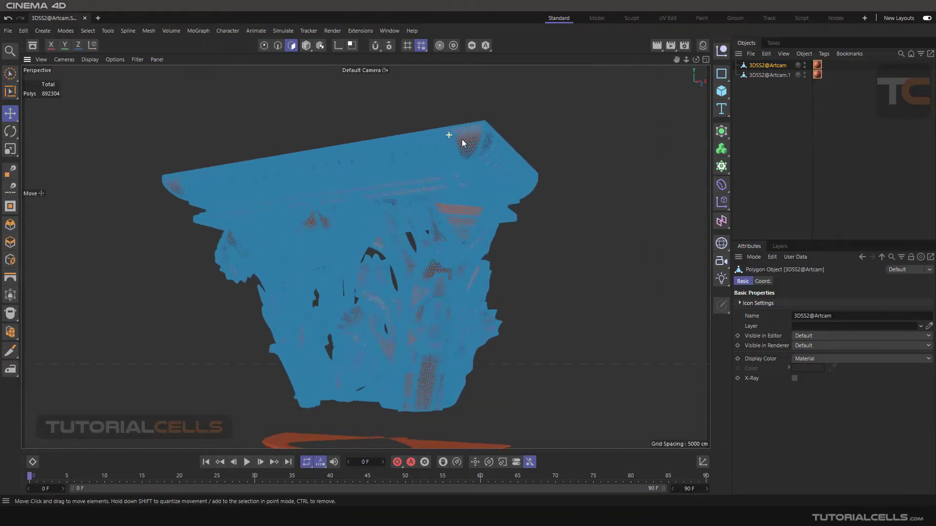
{"action": "scroll", "coordinate": [462, 141], "scroll_direction": "up", "scroll_amount": 2}
{"action": "scroll", "coordinate": [460, 138], "scroll_direction": "up", "scroll_amount": 2}
{"action": "scroll", "coordinate": [469, 137], "scroll_direction": "up", "scroll_amount": 2}
Pick a top-slab polygon and Select Connected to grab the ~165,500-polygon cornice
{"action": "left_click", "coordinate": [477, 136]}
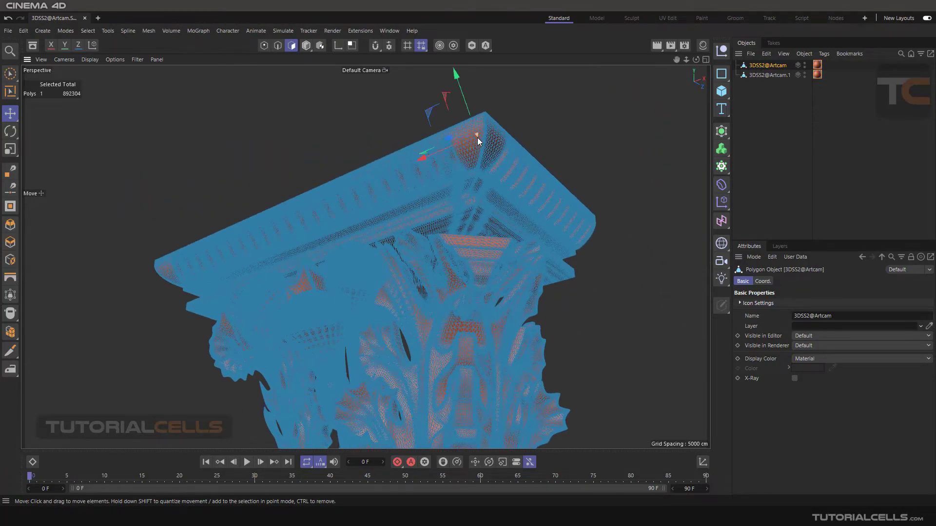
{"action": "scroll", "coordinate": [477, 138], "scroll_direction": "up", "scroll_amount": 2}
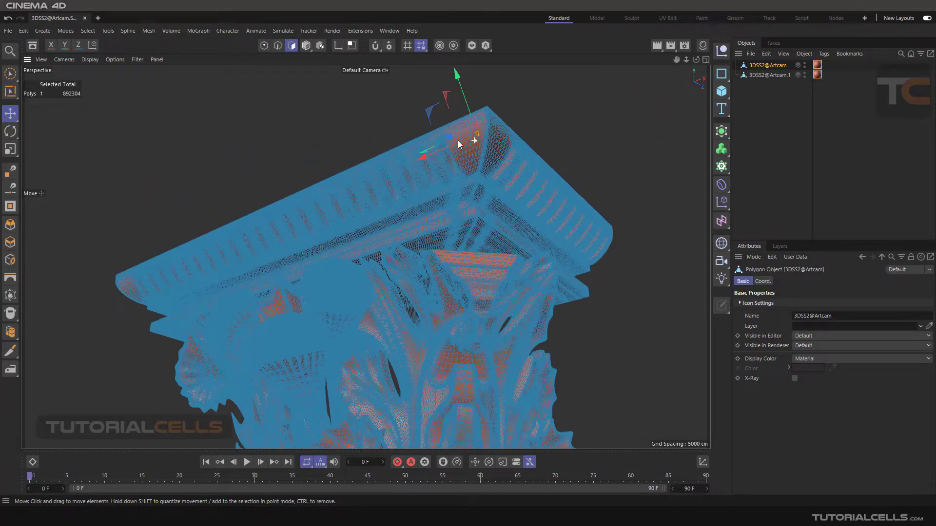
{"action": "left_click", "coordinate": [85, 32]}
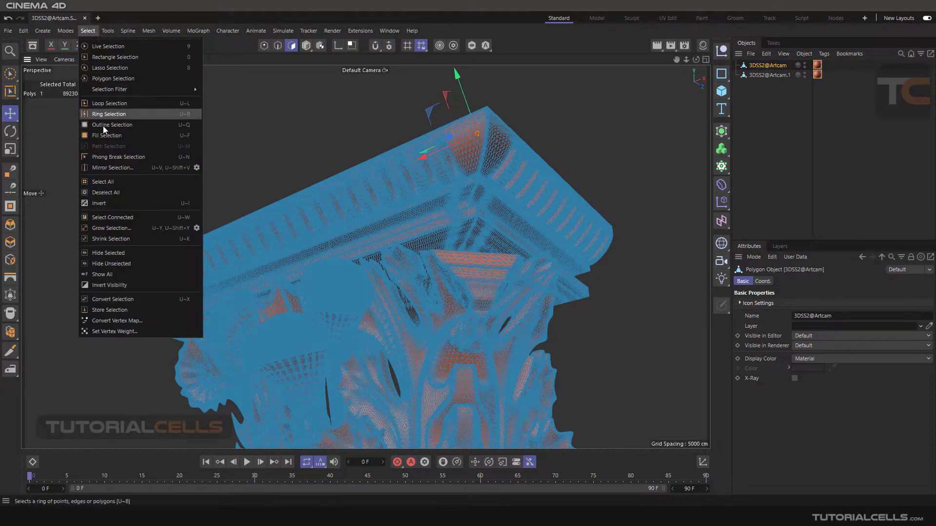
{"action": "left_click", "coordinate": [127, 218]}
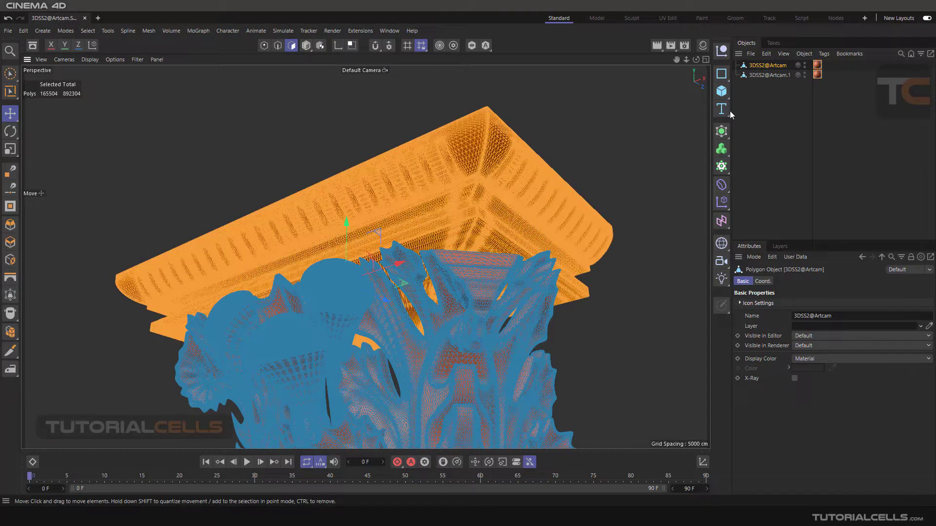
{"action": "left_click_drag", "start_coordinate": [477, 196], "coordinate": [511, 177], "text": "alt"}
Split the selected cornice slab into a new object and deselect the capital's polygons
{"action": "right_click", "coordinate": [596, 141]}
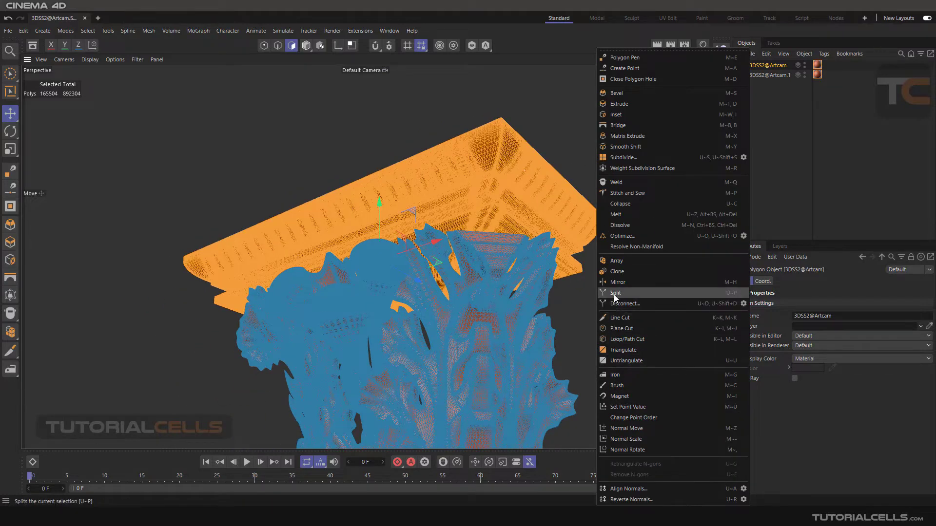
{"action": "left_click", "coordinate": [615, 294]}
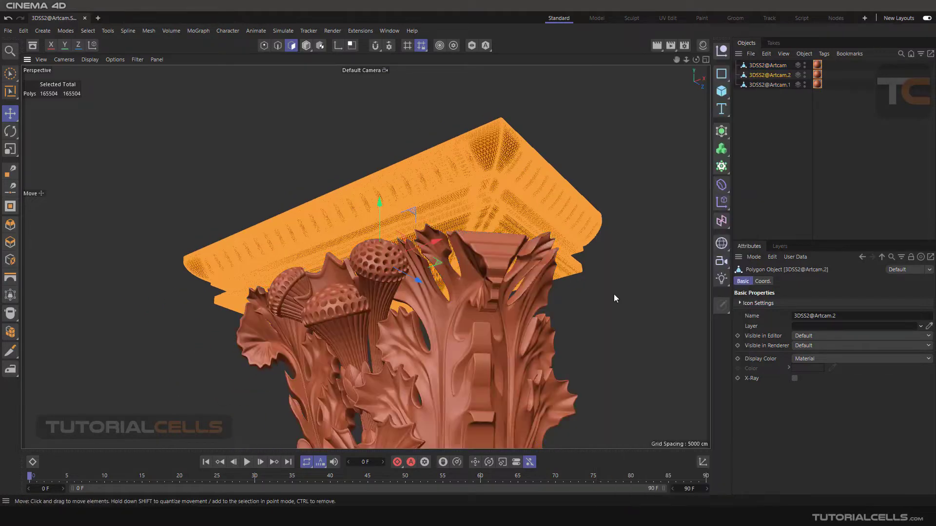
{"action": "left_click", "coordinate": [763, 65]}
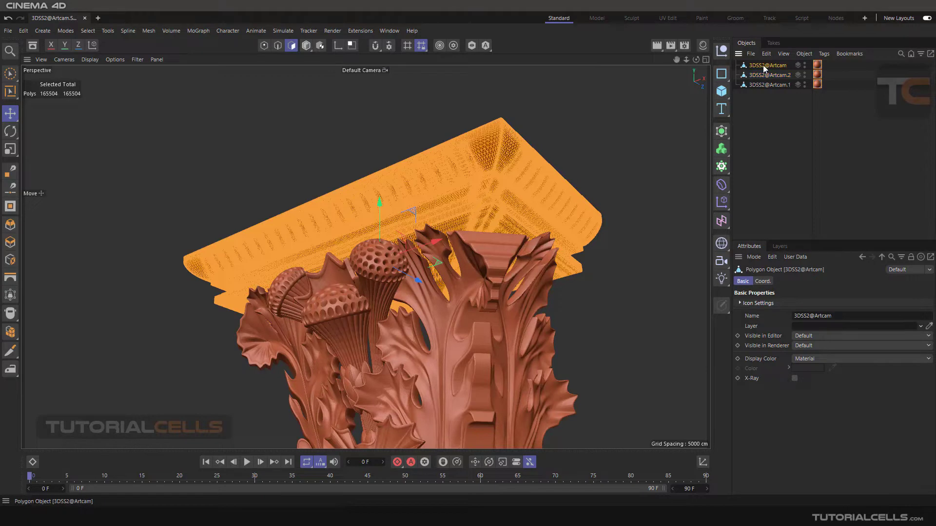
{"action": "left_click", "coordinate": [589, 132]}
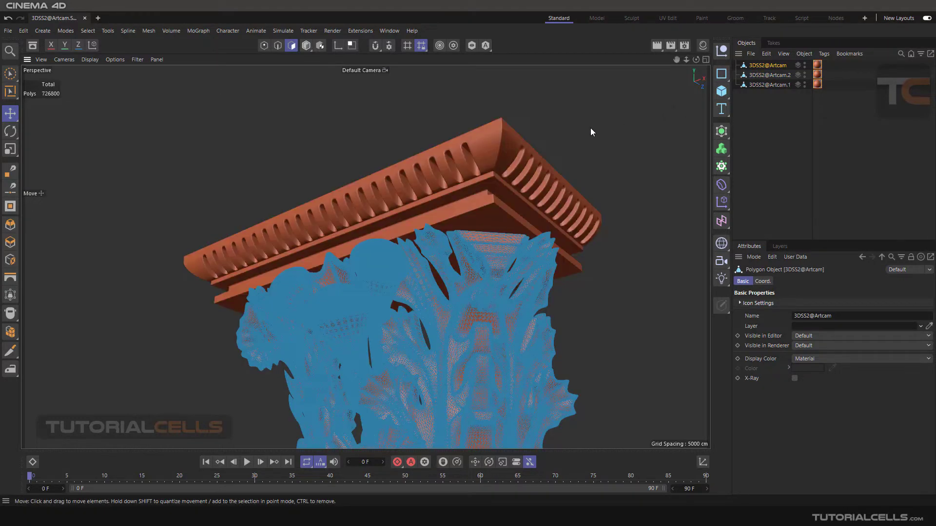
{"action": "left_click", "coordinate": [755, 76]}
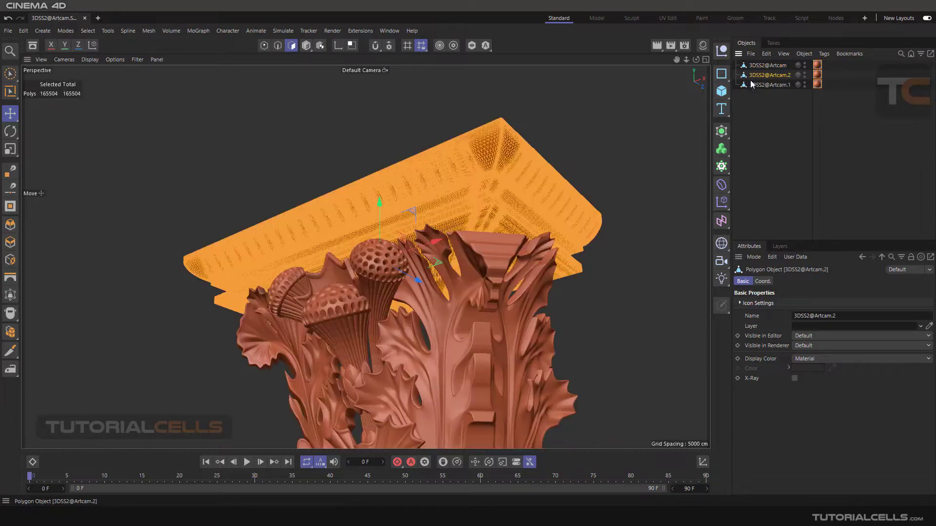
{"action": "scroll", "coordinate": [415, 280], "scroll_direction": "down", "scroll_amount": 2}
{"action": "scroll", "coordinate": [415, 279], "scroll_direction": "down", "scroll_amount": 1}
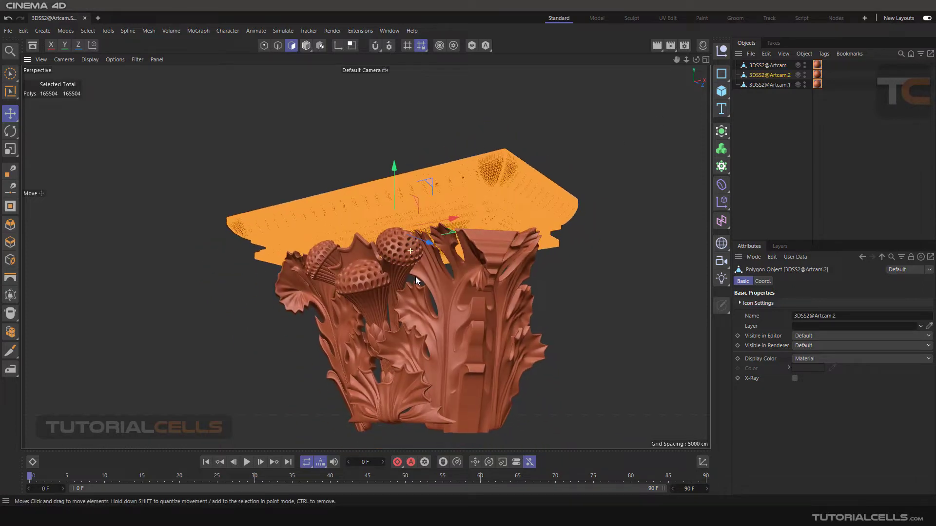
{"action": "left_click", "coordinate": [306, 45]}
{"action": "scroll", "coordinate": [402, 153], "scroll_direction": "down", "scroll_amount": 1}
Drag the cornice upward along Y so it floats above the leafy carving
{"action": "scroll", "coordinate": [486, 189], "scroll_direction": "down", "scroll_amount": 1}
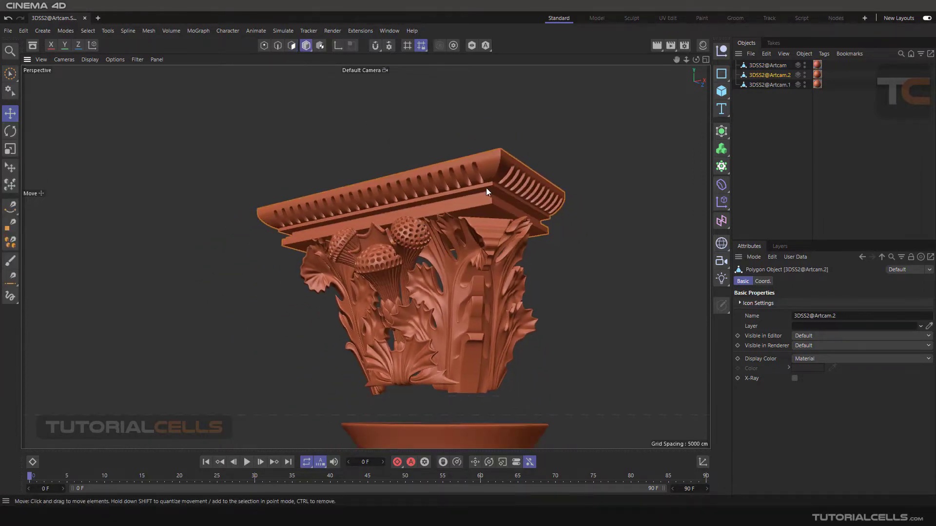
{"action": "scroll", "coordinate": [466, 300], "scroll_direction": "down", "scroll_amount": 2}
{"action": "scroll", "coordinate": [506, 306], "scroll_direction": "down", "scroll_amount": 1}
{"action": "left_click_drag", "start_coordinate": [578, 292], "coordinate": [555, 248]}
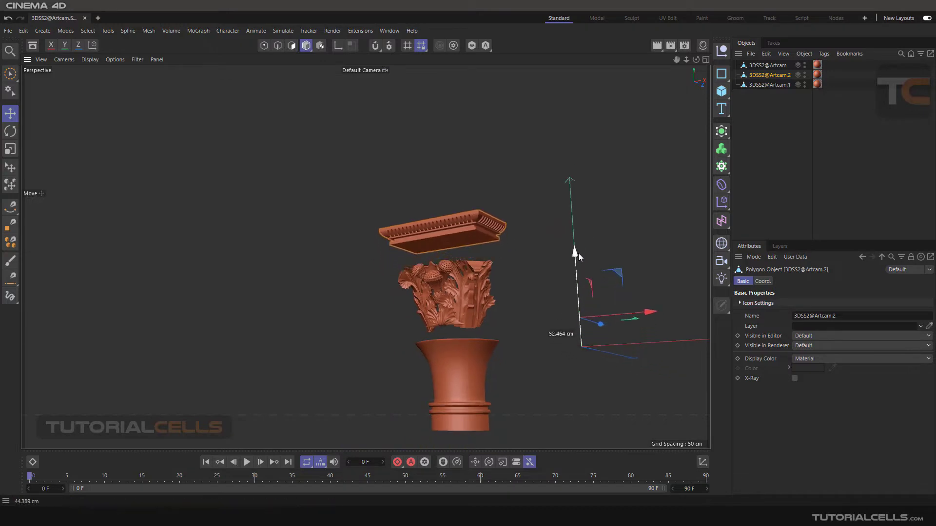
{"action": "scroll", "coordinate": [449, 285], "scroll_direction": "up", "scroll_amount": 3}
{"action": "mouse_move", "coordinate": [448, 286]}
{"action": "left_mouse_down", "text": "alt"}
{"action": "mouse_move", "coordinate": [512, 258]}
{"action": "mouse_move", "coordinate": [419, 271]}
{"action": "mouse_move", "coordinate": [506, 289]}
{"action": "mouse_move", "coordinate": [508, 330]}
{"action": "mouse_move", "coordinate": [503, 267]}
{"action": "mouse_move", "coordinate": [471, 268]}
{"action": "left_mouse_up", "text": "alt"}
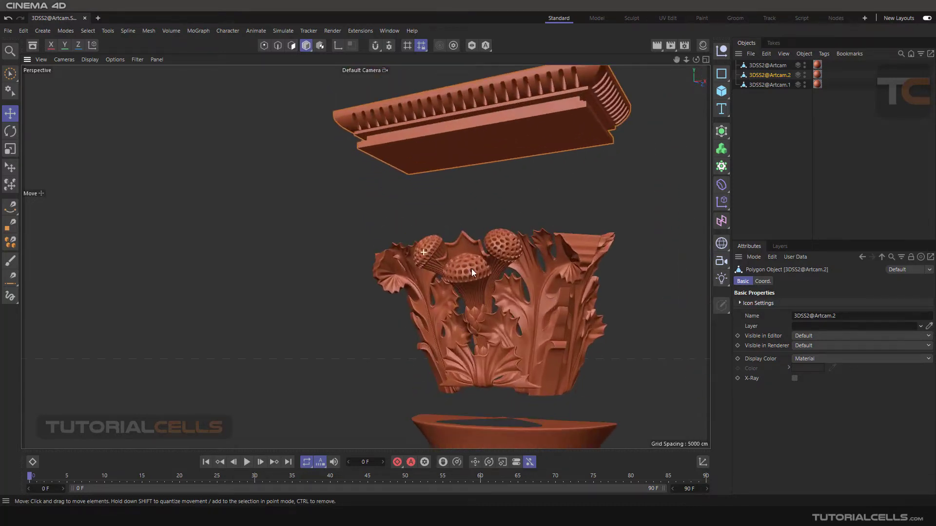
{"action": "scroll", "coordinate": [471, 269], "scroll_direction": "up", "scroll_amount": 2}
{"action": "scroll", "coordinate": [463, 271], "scroll_direction": "up", "scroll_amount": 4}
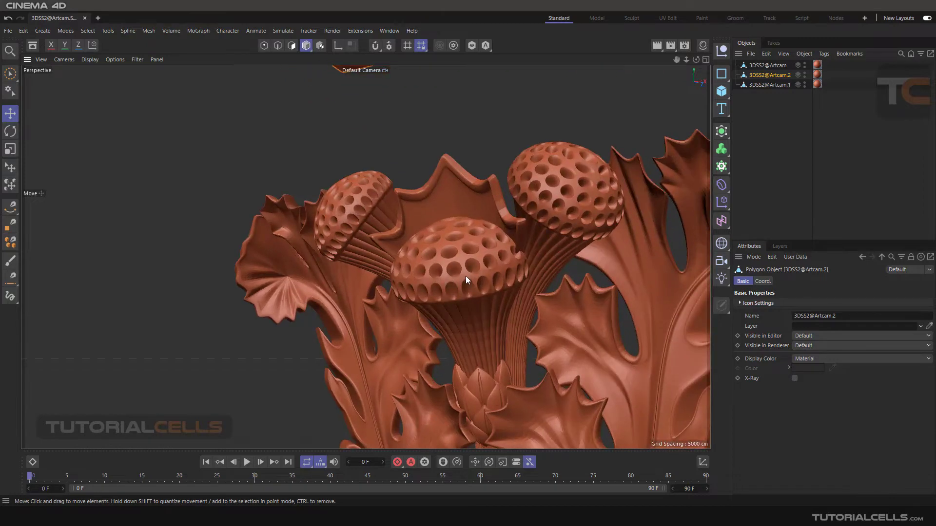
{"action": "left_click", "coordinate": [763, 66]}
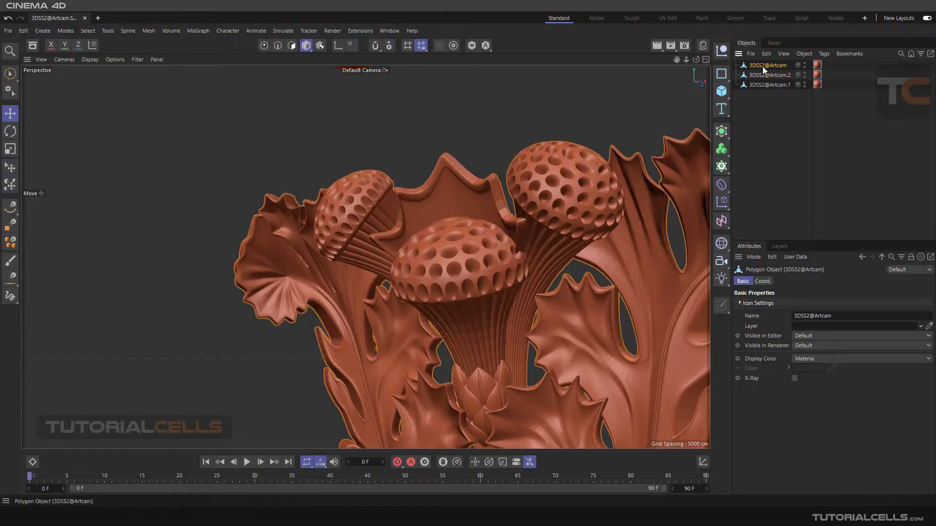
In Polygon mode, pick a dome polygon and Select Connected to grab the ~107,000-polygon rosette
{"action": "left_click", "coordinate": [290, 46]}
{"action": "left_click", "coordinate": [452, 272]}
{"action": "mouse_move", "coordinate": [453, 271]}
{"action": "left_mouse_down", "text": "alt"}
{"action": "mouse_move", "coordinate": [476, 274]}
{"action": "mouse_move", "coordinate": [532, 253]}
{"action": "mouse_move", "coordinate": [501, 263]}
{"action": "left_mouse_up", "text": "alt"}
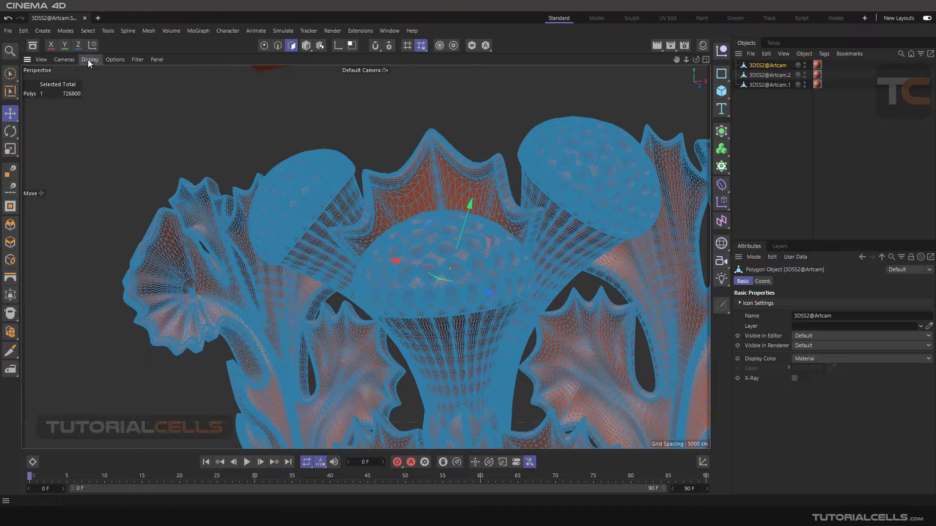
{"action": "left_click", "coordinate": [88, 30]}
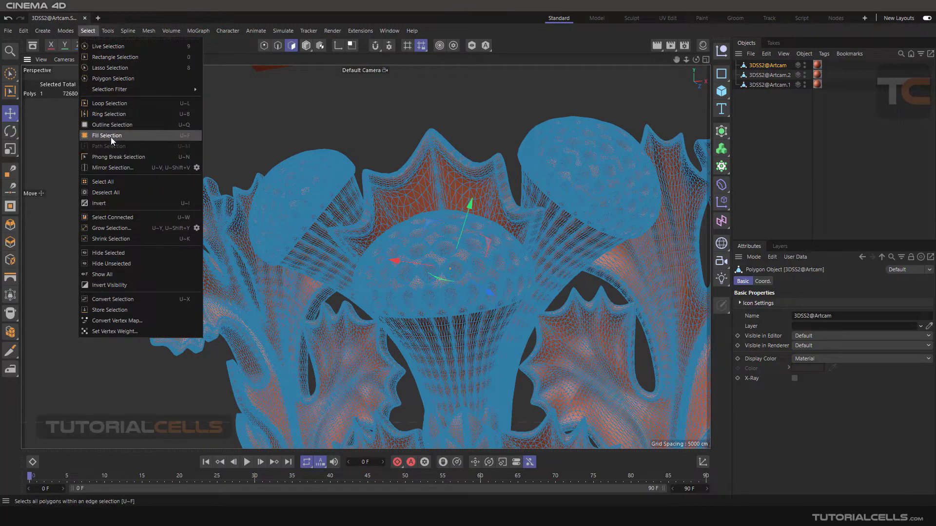
{"action": "left_click", "coordinate": [115, 217]}
{"action": "left_click", "coordinate": [442, 288]}
{"action": "mouse_move", "coordinate": [466, 275]}
{"action": "left_mouse_down", "text": "alt"}
{"action": "mouse_move", "coordinate": [396, 276]}
{"action": "mouse_move", "coordinate": [424, 283]}
{"action": "mouse_move", "coordinate": [462, 274]}
{"action": "mouse_move", "coordinate": [454, 240]}
{"action": "mouse_move", "coordinate": [399, 222]}
{"action": "mouse_move", "coordinate": [319, 235]}
{"action": "mouse_move", "coordinate": [468, 209]}
{"action": "mouse_move", "coordinate": [505, 260]}
{"action": "mouse_move", "coordinate": [500, 314]}
{"action": "mouse_move", "coordinate": [433, 242]}
{"action": "mouse_move", "coordinate": [481, 284]}
{"action": "mouse_move", "coordinate": [521, 298]}
{"action": "mouse_move", "coordinate": [427, 237]}
{"action": "mouse_move", "coordinate": [427, 263]}
{"action": "mouse_move", "coordinate": [502, 265]}
{"action": "mouse_move", "coordinate": [437, 257]}
{"action": "left_mouse_up", "text": "alt"}
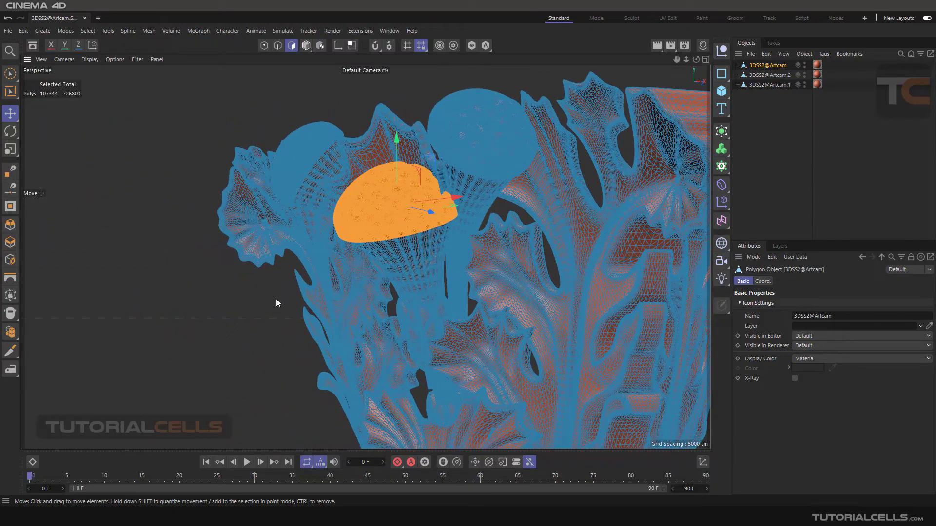
{"action": "scroll", "coordinate": [356, 343], "scroll_direction": "down", "scroll_amount": 3}
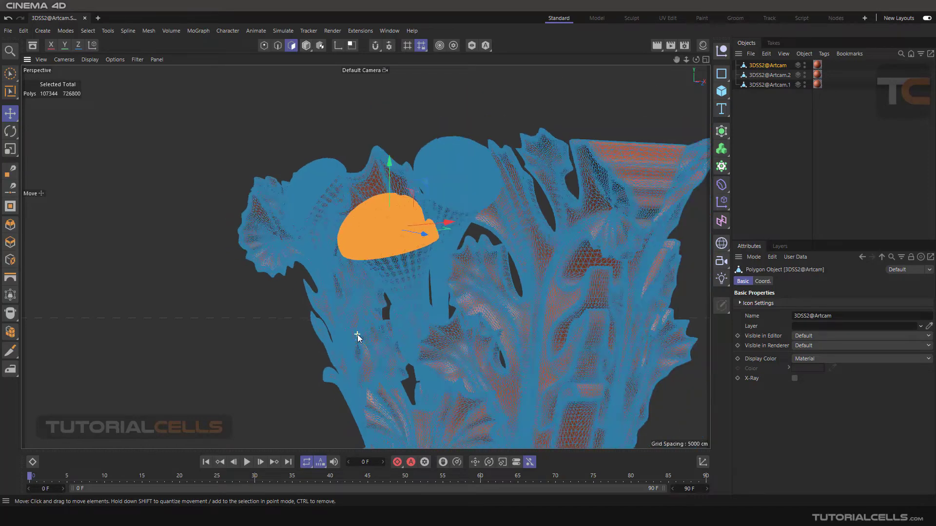
{"action": "scroll", "coordinate": [371, 313], "scroll_direction": "down", "scroll_amount": 2}
{"action": "scroll", "coordinate": [400, 258], "scroll_direction": "down", "scroll_amount": 2}
Deselect the rosette polygons, leaving the 726,800-polygon leafy carving unselected
{"action": "scroll", "coordinate": [397, 261], "scroll_direction": "down", "scroll_amount": 1}
{"action": "left_click_drag", "start_coordinate": [395, 262], "coordinate": [396, 260], "text": "alt"}
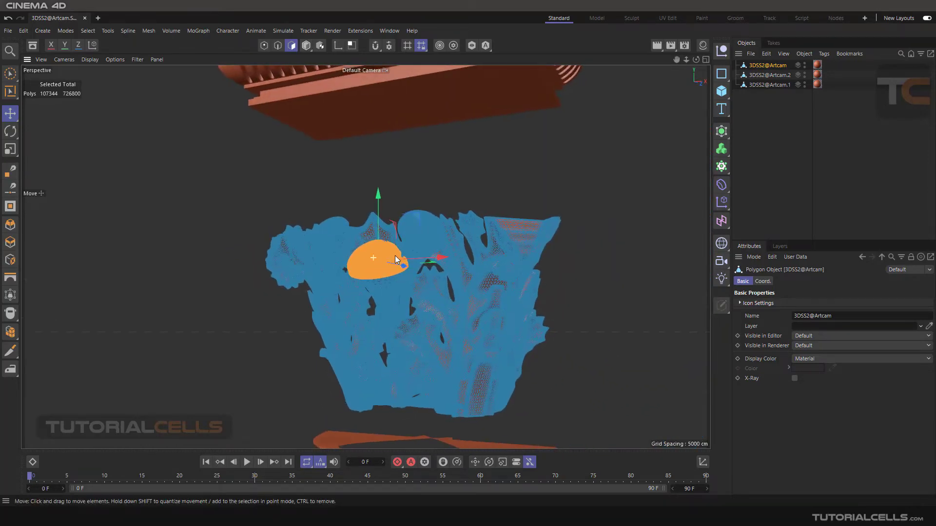
{"action": "left_click", "coordinate": [451, 173]}
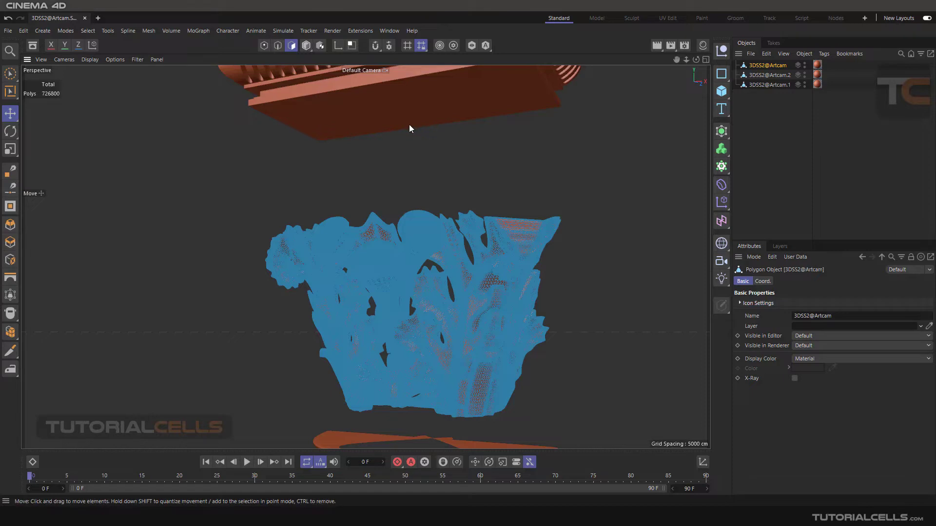
{"action": "left_click_drag", "start_coordinate": [397, 182], "coordinate": [437, 177], "text": "alt"}
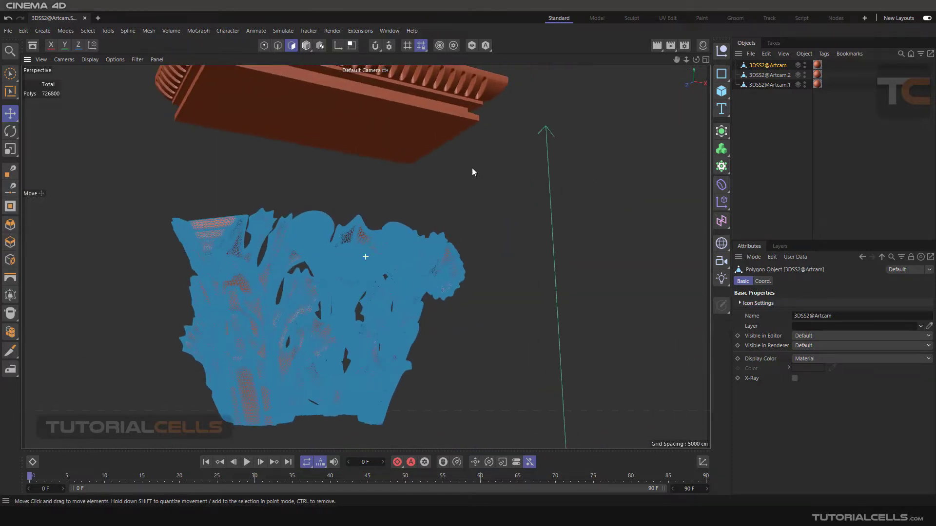
{"action": "mouse_move", "coordinate": [472, 172]}
{"action": "left_mouse_down", "text": "alt"}
{"action": "mouse_move", "coordinate": [359, 180]}
{"action": "mouse_move", "coordinate": [389, 201]}
{"action": "mouse_move", "coordinate": [410, 187]}
{"action": "left_mouse_up", "text": "alt"}
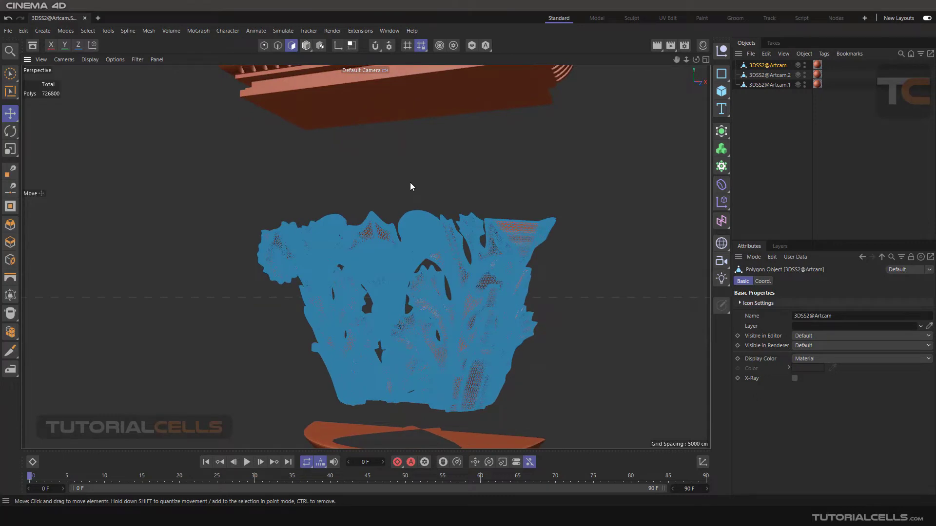